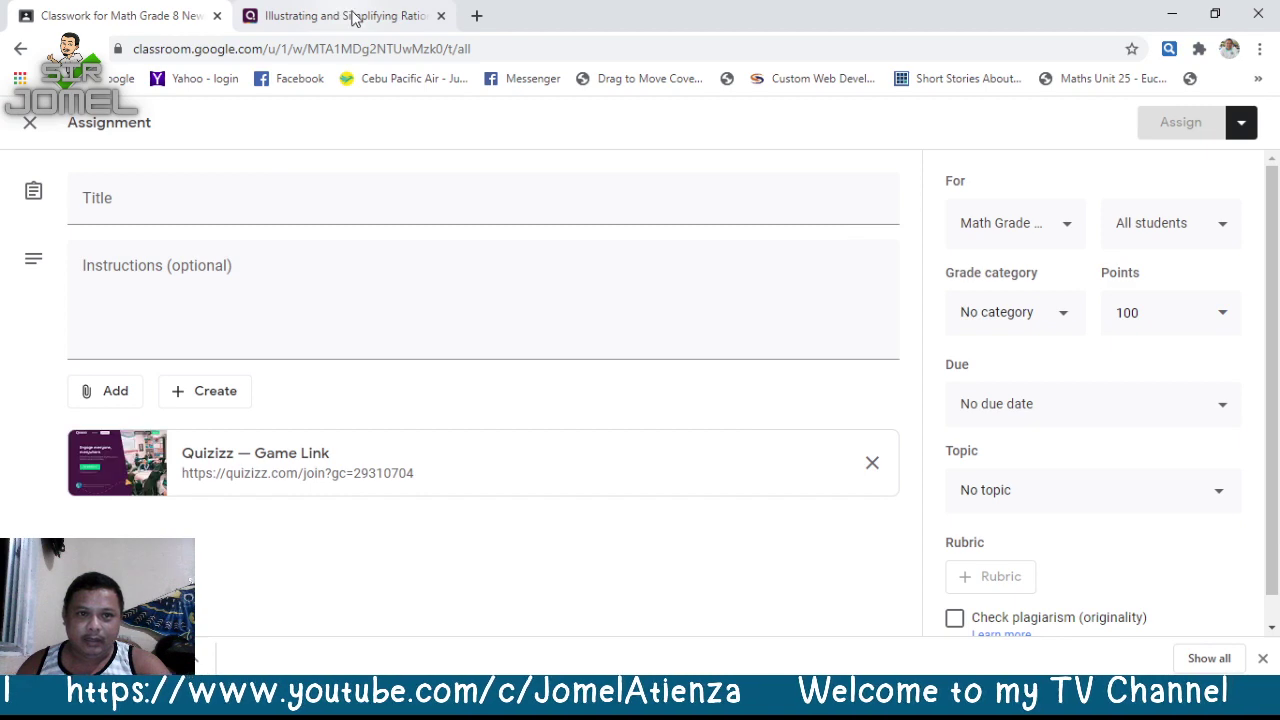
Switch to Quizizz, open the Illustrating and Simplifying Rational Algebraic Expressions quiz from the personal library, and copy its title.
{"action": "left_click", "coordinate": [837, 154]}
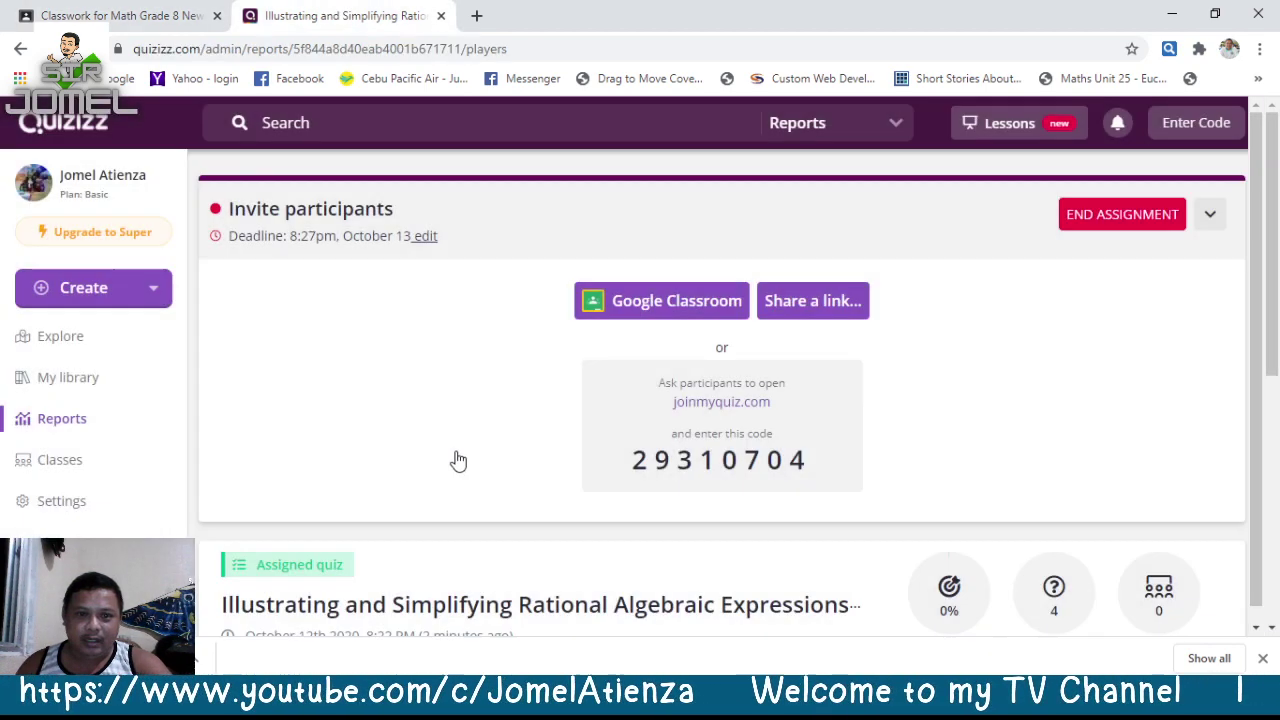
{"action": "left_click", "coordinate": [63, 380]}
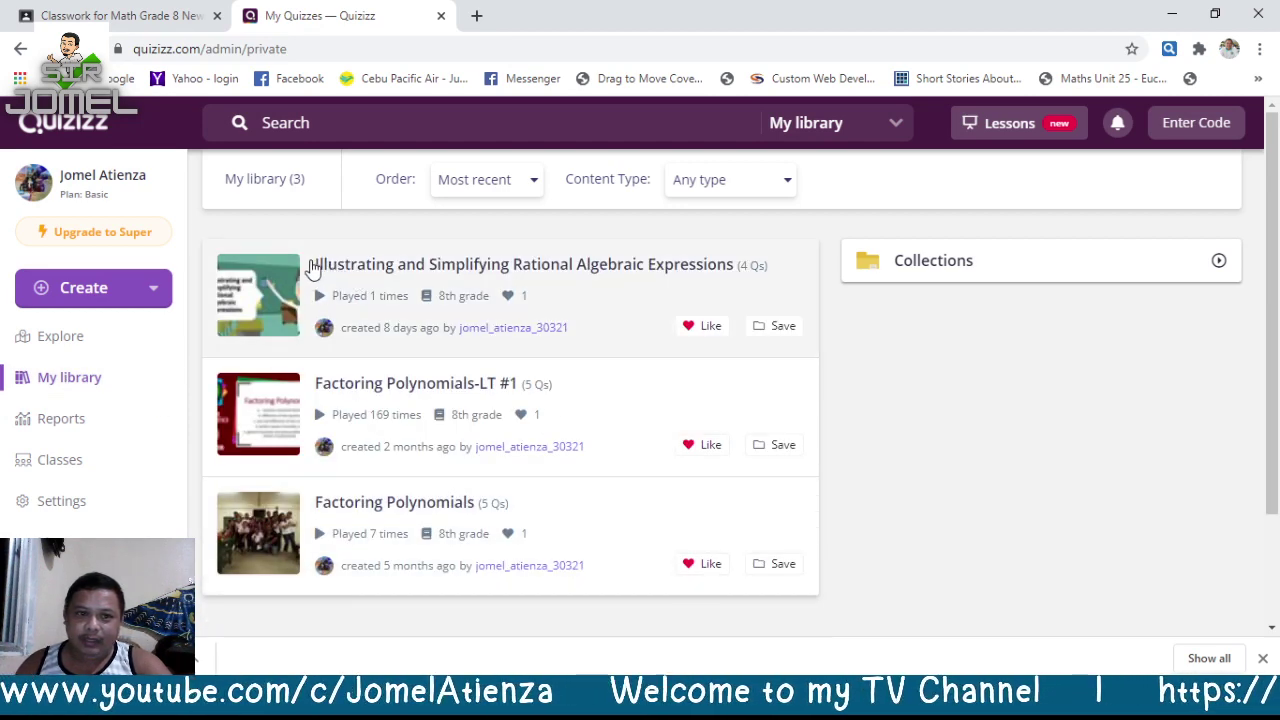
{"action": "left_click", "coordinate": [632, 308]}
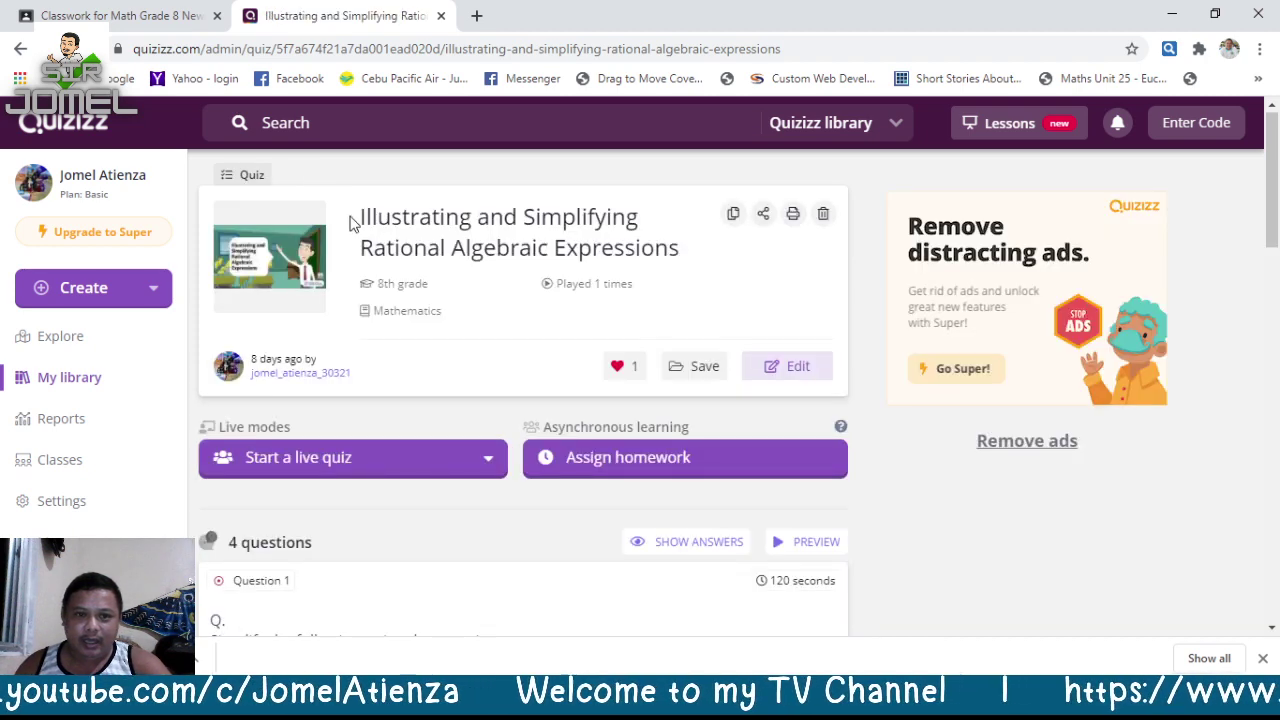
{"action": "left_click_drag", "start_coordinate": [352, 218], "coordinate": [686, 254]}
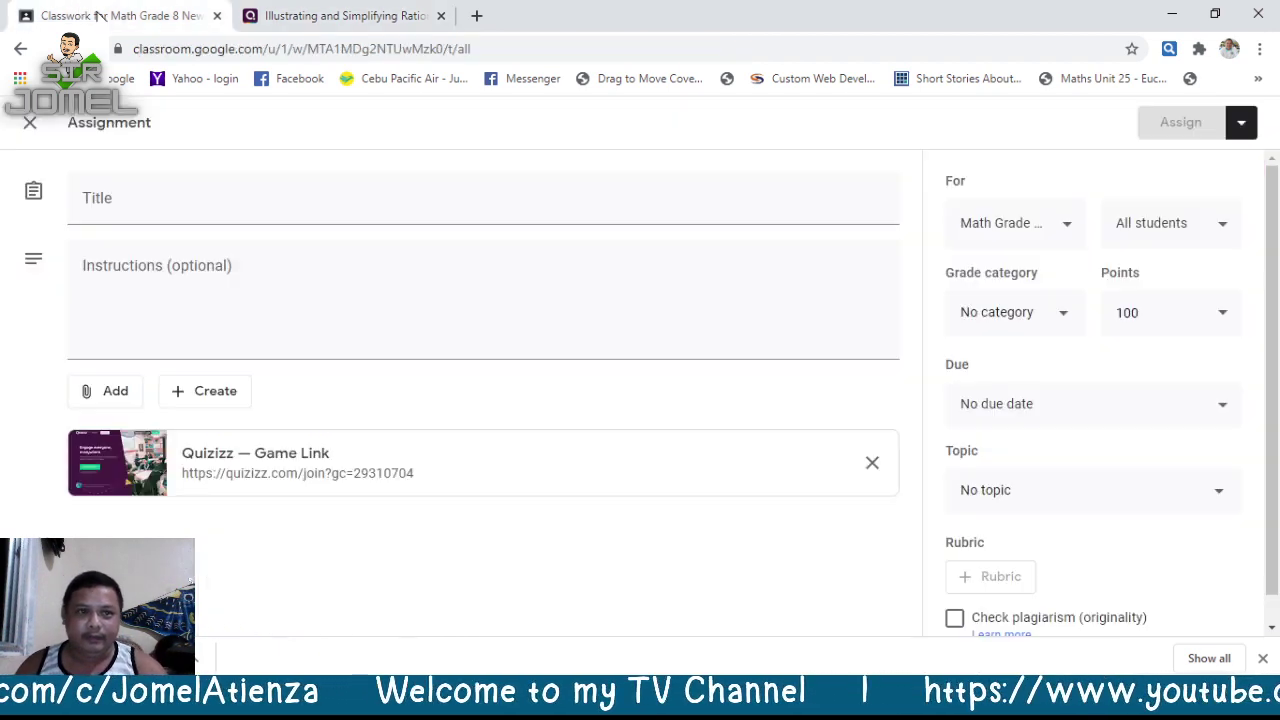
Switch back to Google Classroom and title the assignment "Illustrating and Simplifying Rational Algebraic Expressions".
{"action": "left_click", "coordinate": [90, 15]}
{"action": "left_click", "coordinate": [190, 197]}
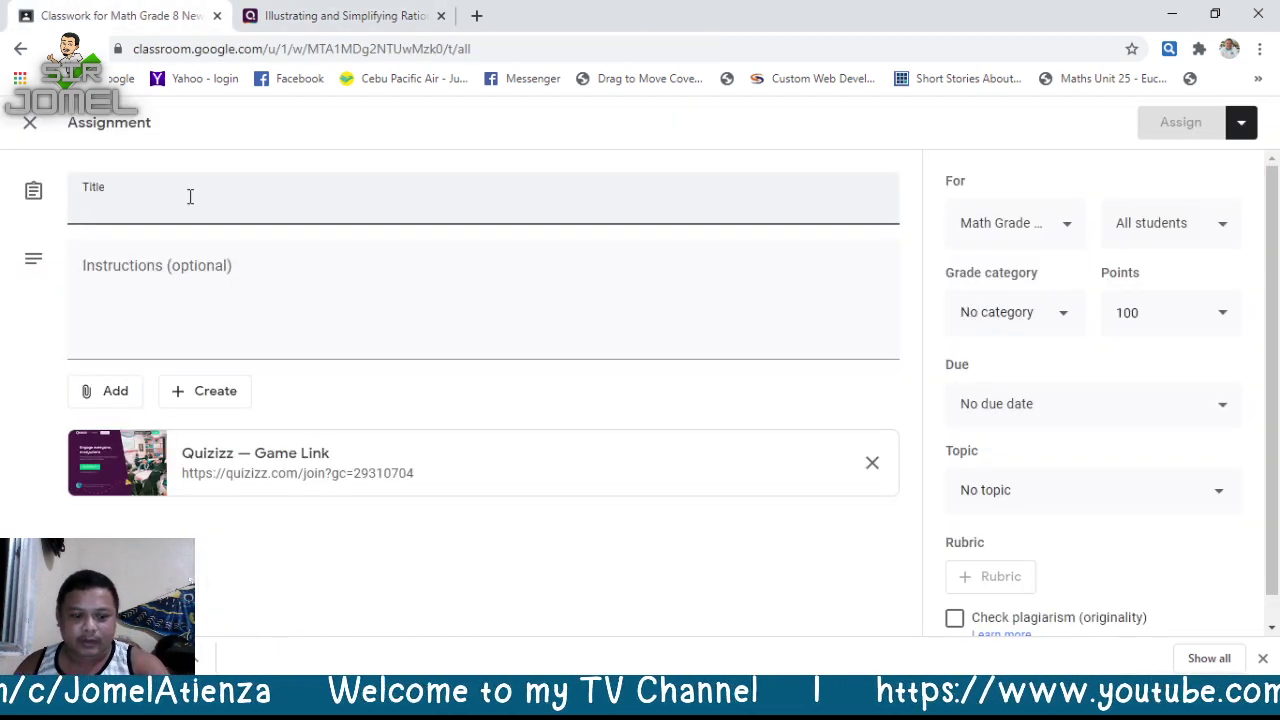
{"action": "type", "text": "Illustrating and Simplifying Rational Algebraic Expressions)"}
{"action": "key", "text": "BackSpace"}
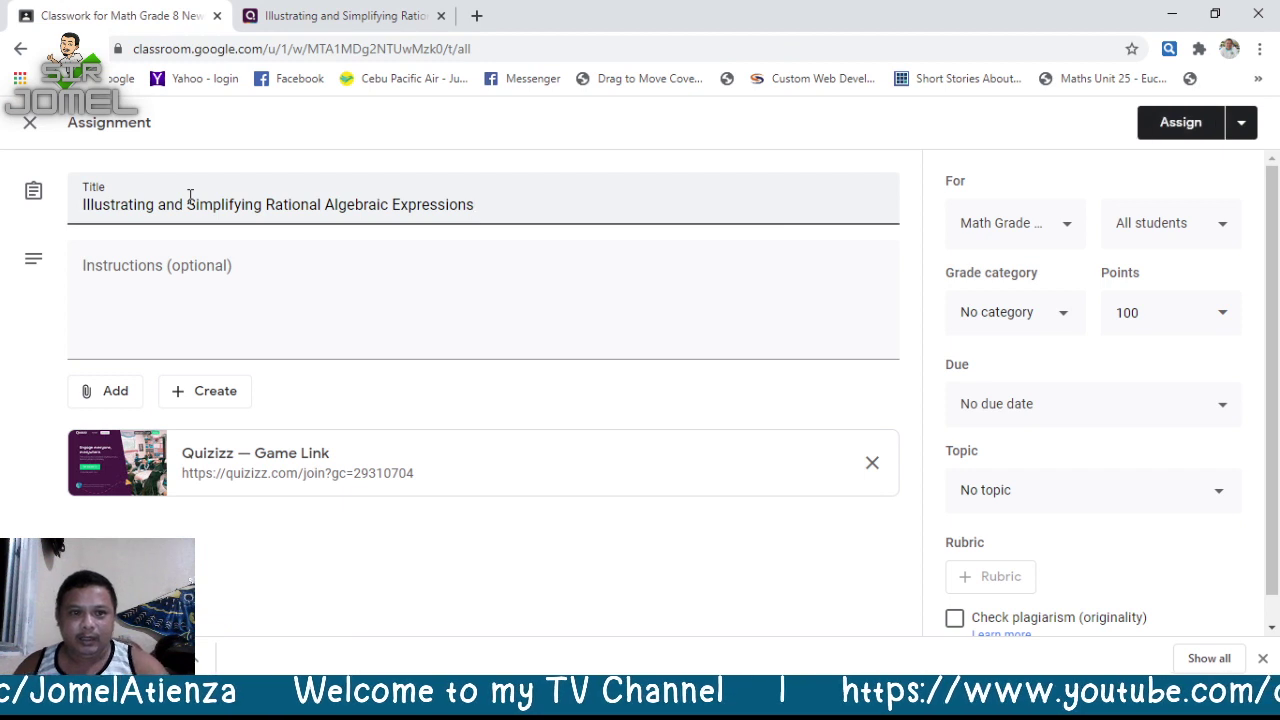
Enter "Answer the following questions" as the assignment instructions.
{"action": "left_click", "coordinate": [213, 272]}
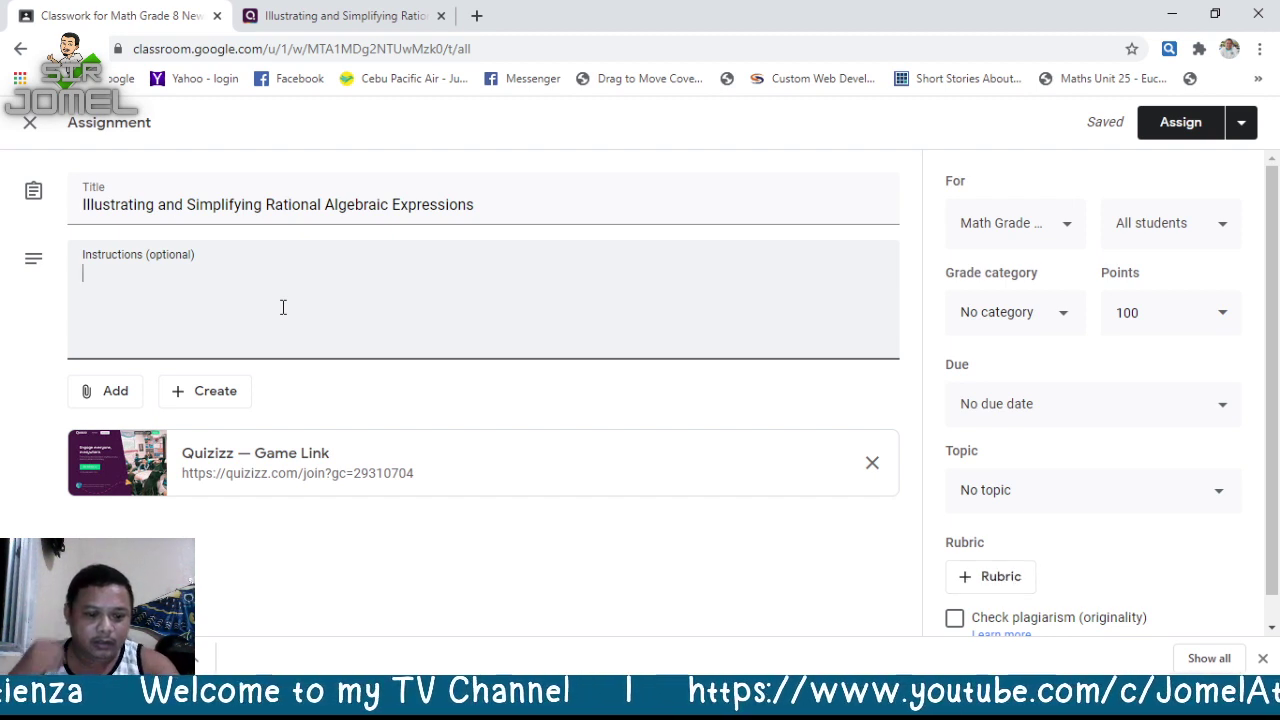
{"action": "type", "text": "A"}
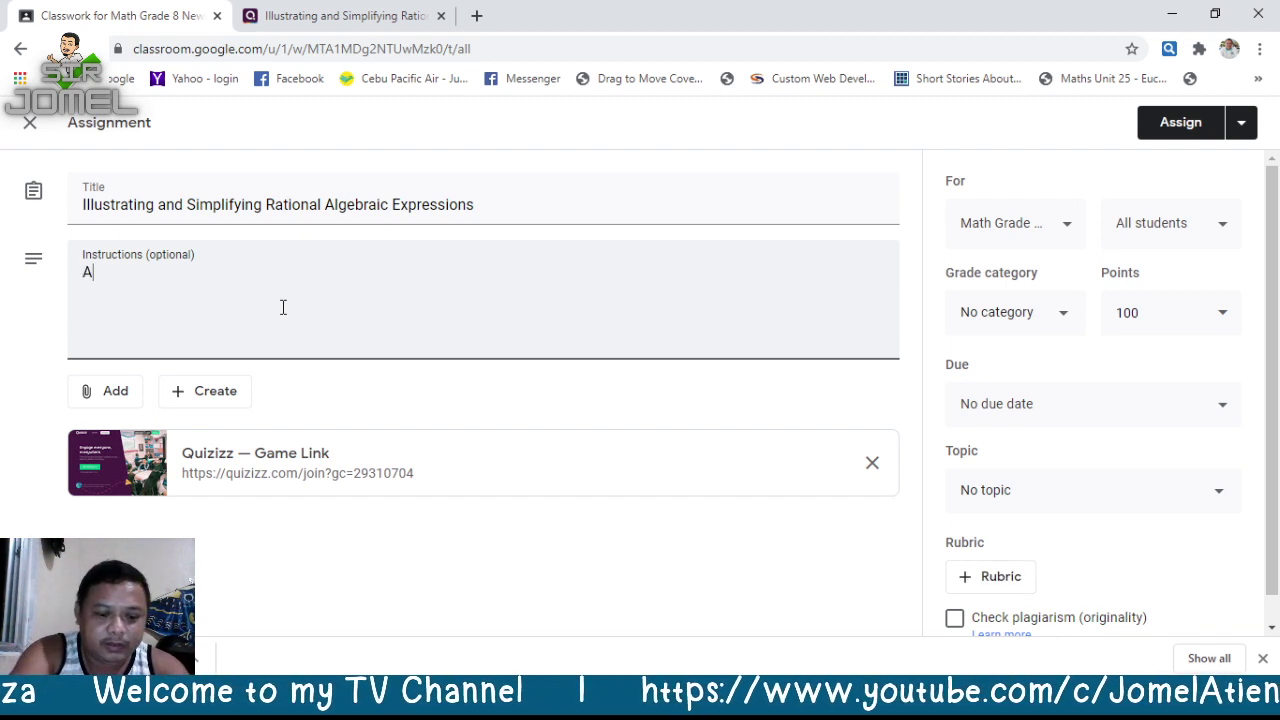
{"action": "type", "text": "nswer the followin"}
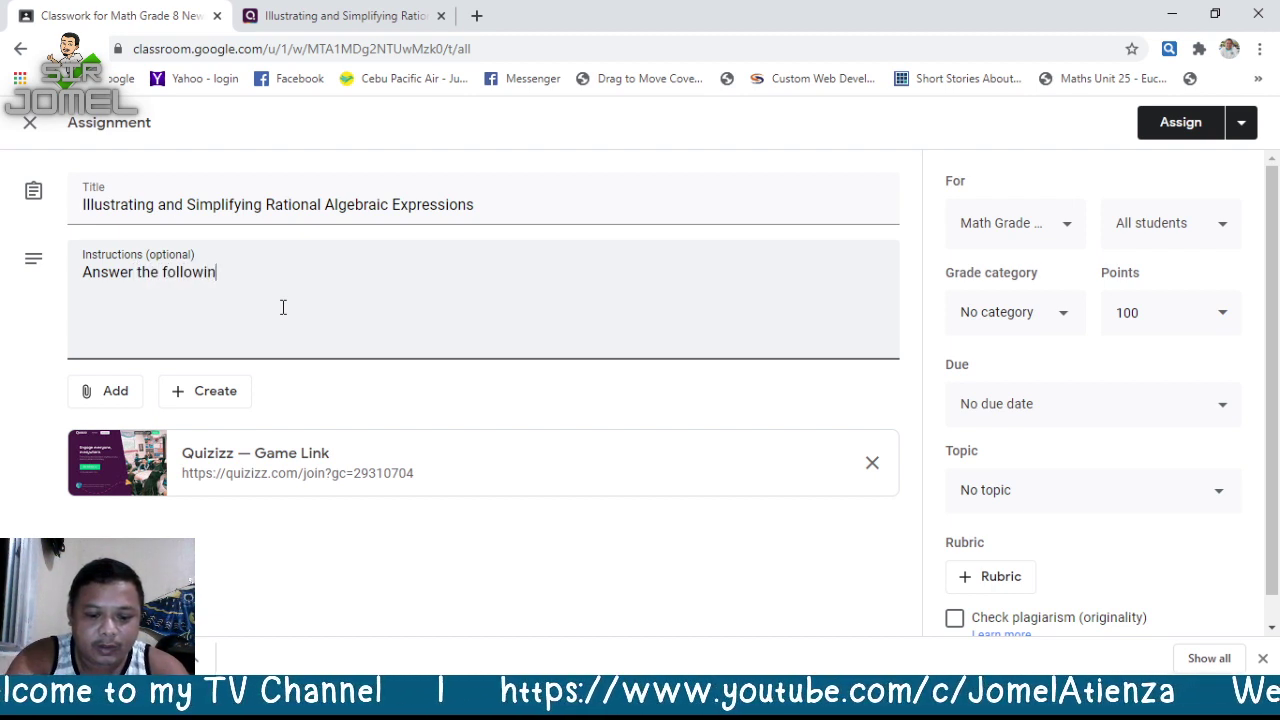
{"action": "type", "text": "g que"}
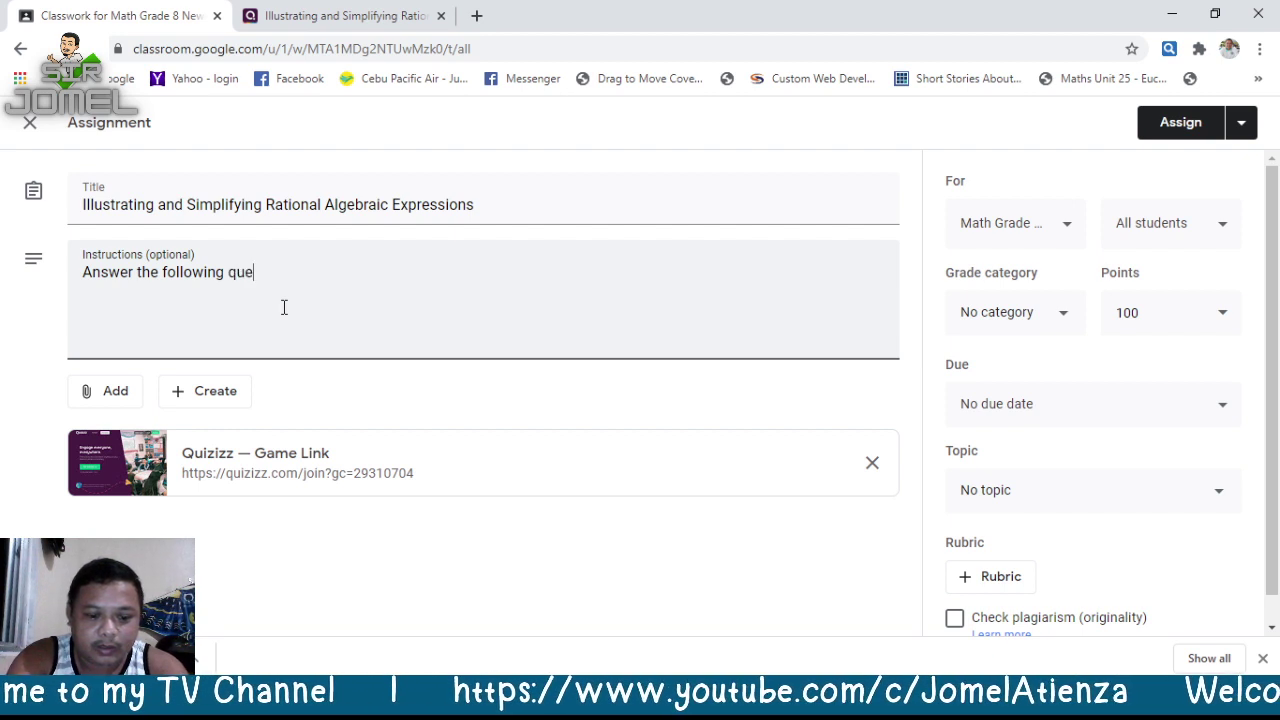
{"action": "type", "text": "stions"}
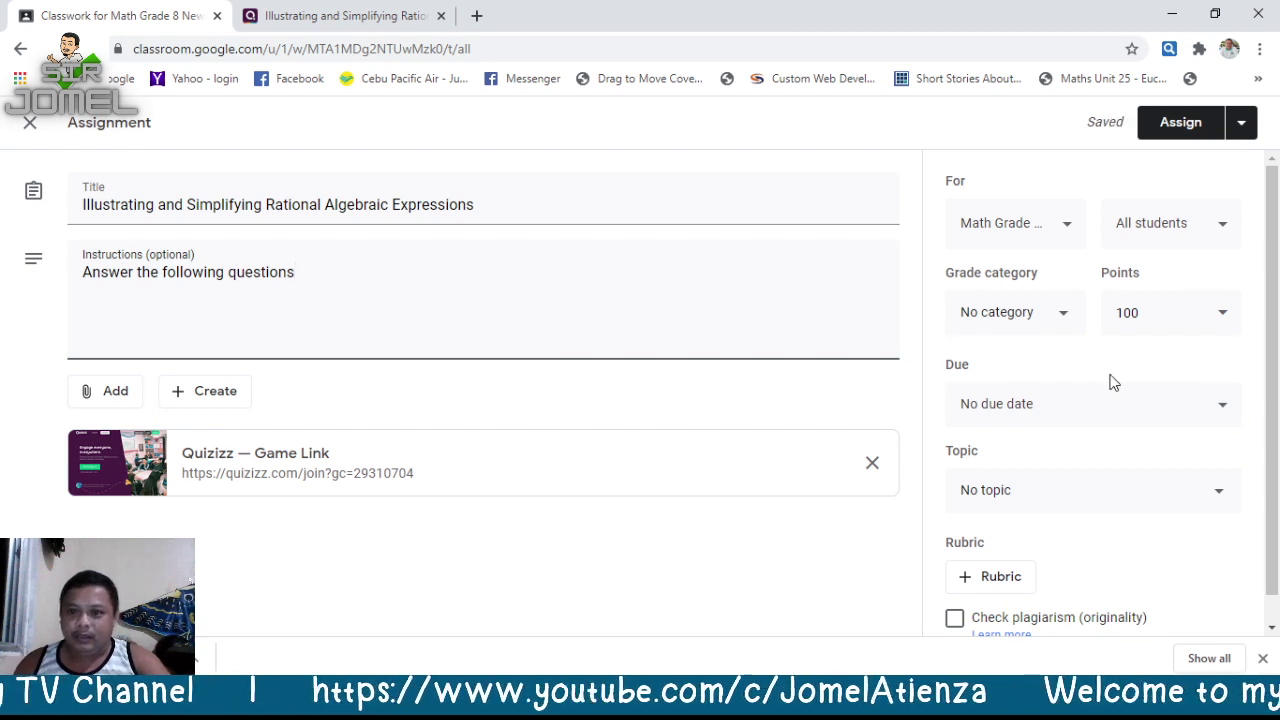
File the assignment under the topic Quarter 1 Week 2 and set it due Oct 16, 2020 at 5:00 PM.
{"action": "left_click", "coordinate": [1155, 497]}
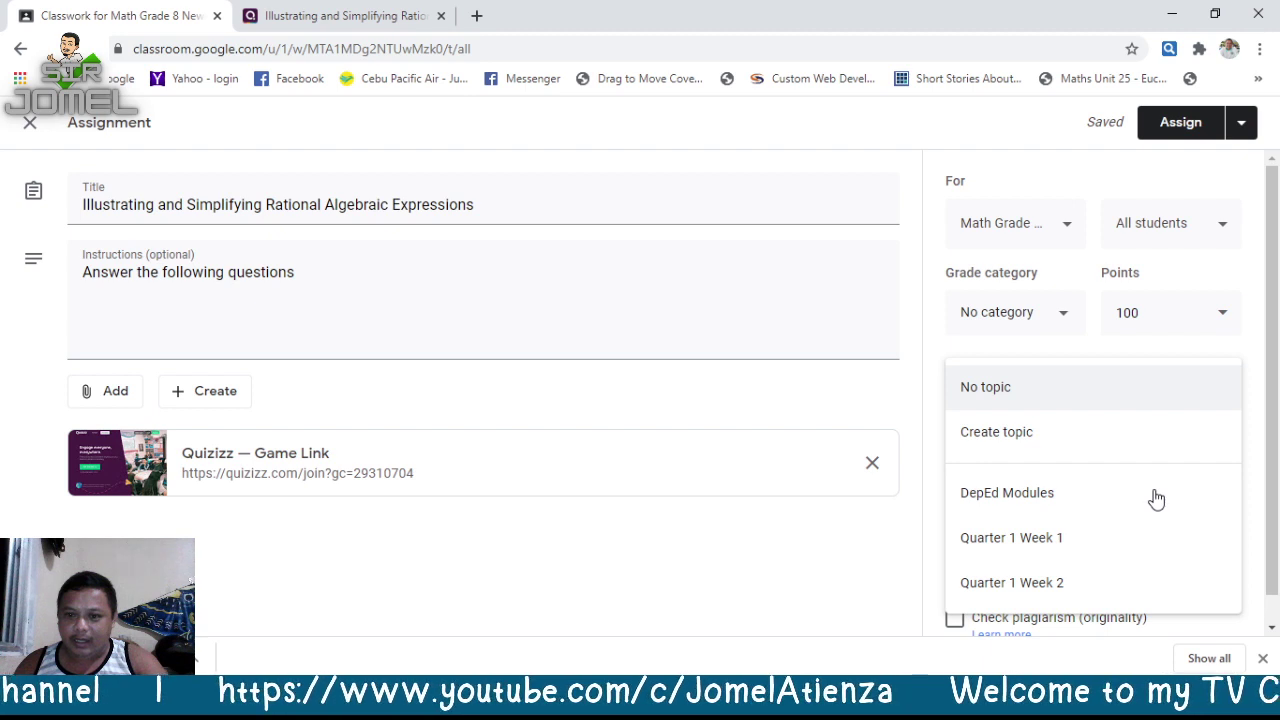
{"action": "left_click", "coordinate": [1050, 584]}
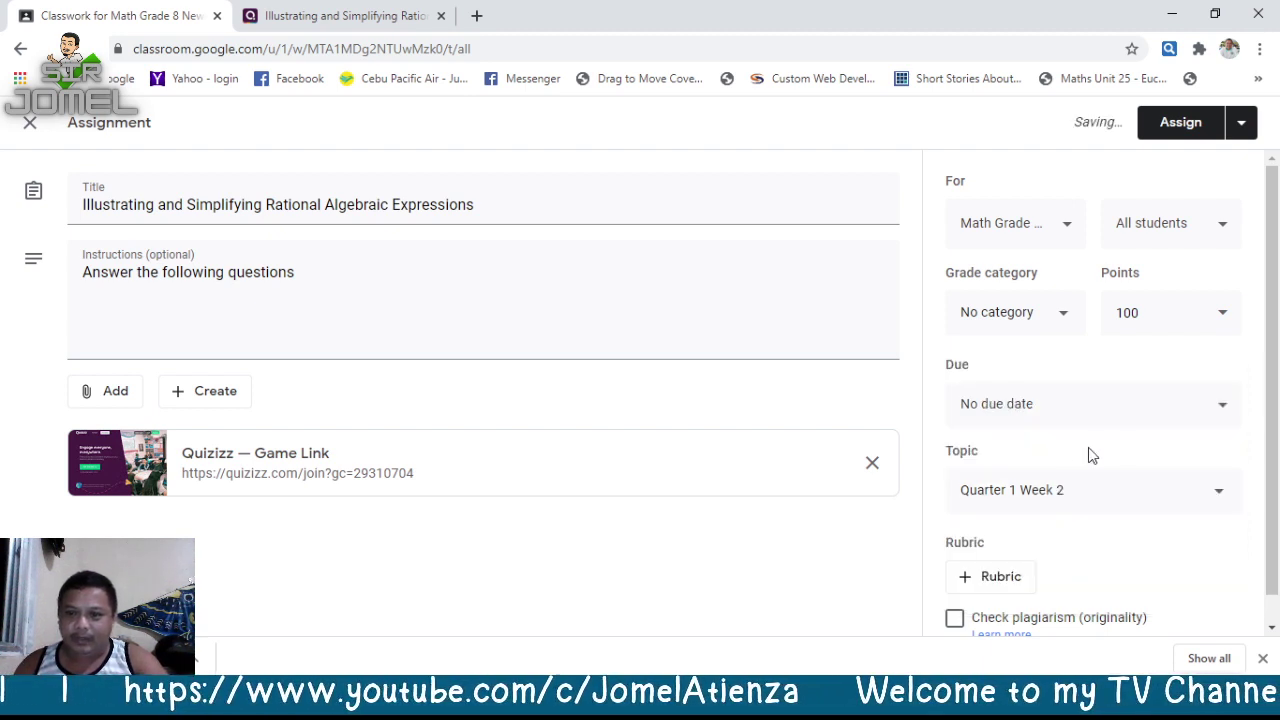
{"action": "left_click", "coordinate": [1121, 406]}
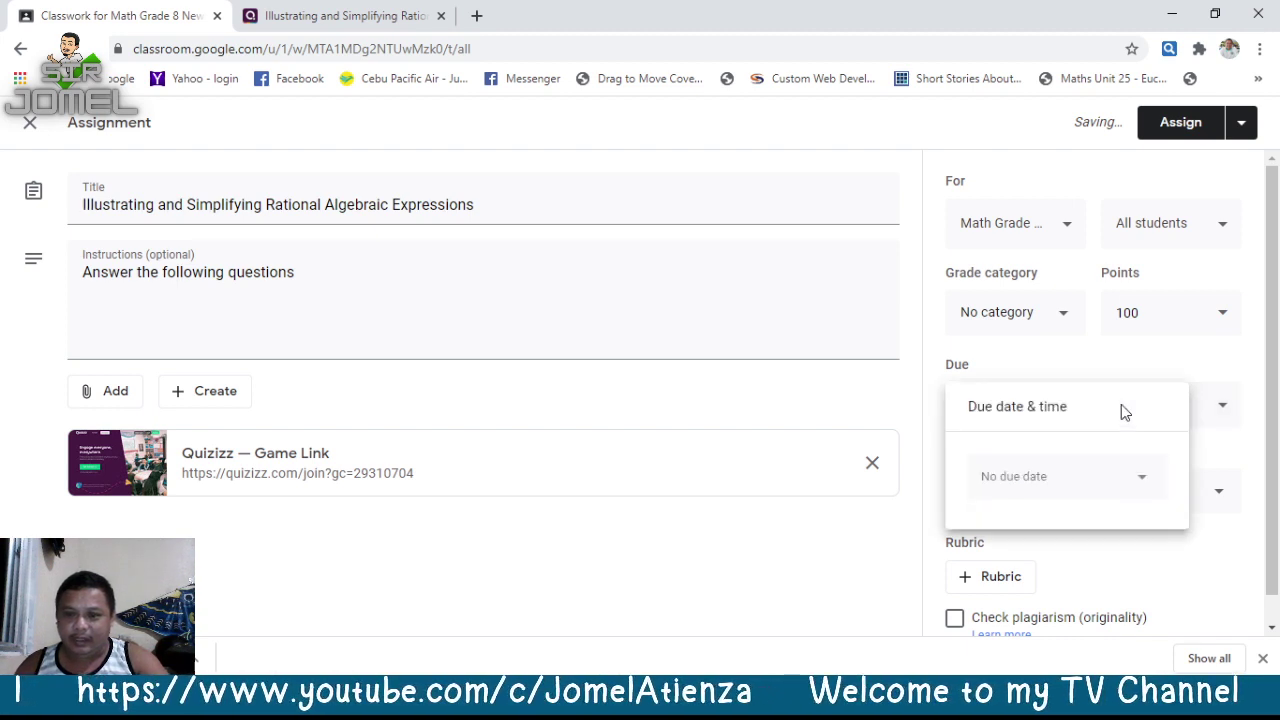
{"action": "left_click", "coordinate": [1069, 486]}
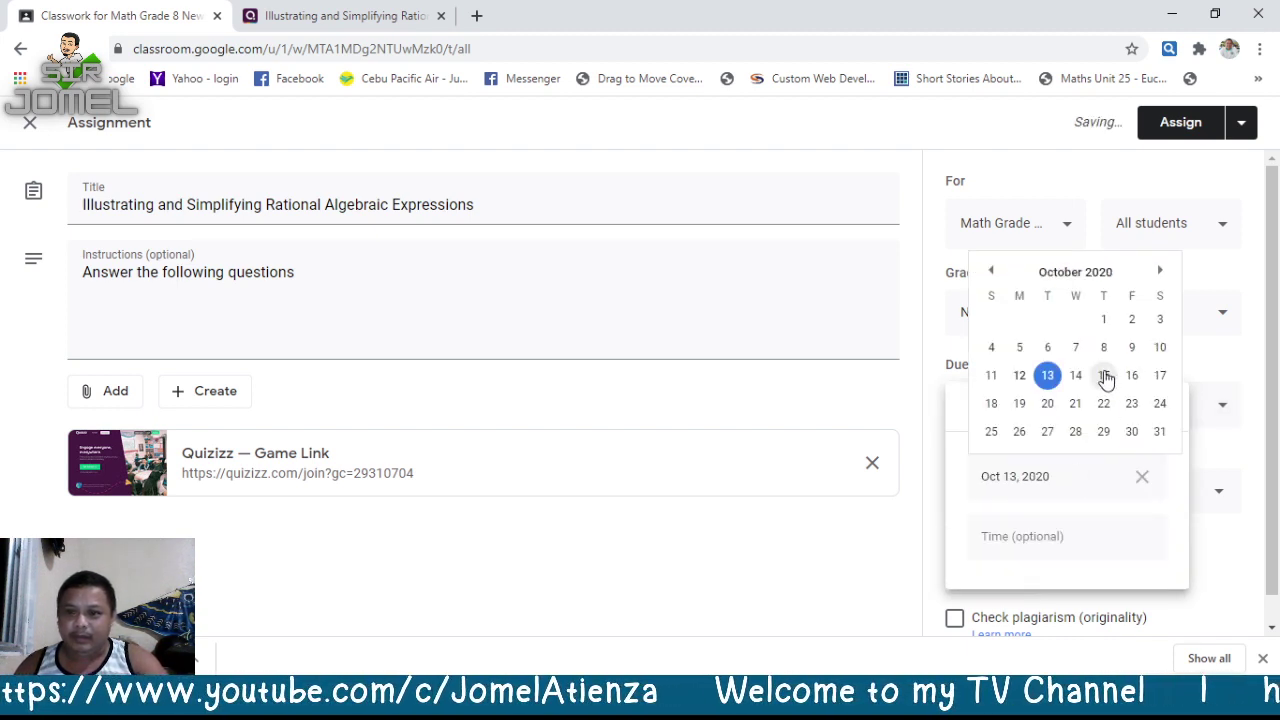
{"action": "left_click", "coordinate": [1133, 378]}
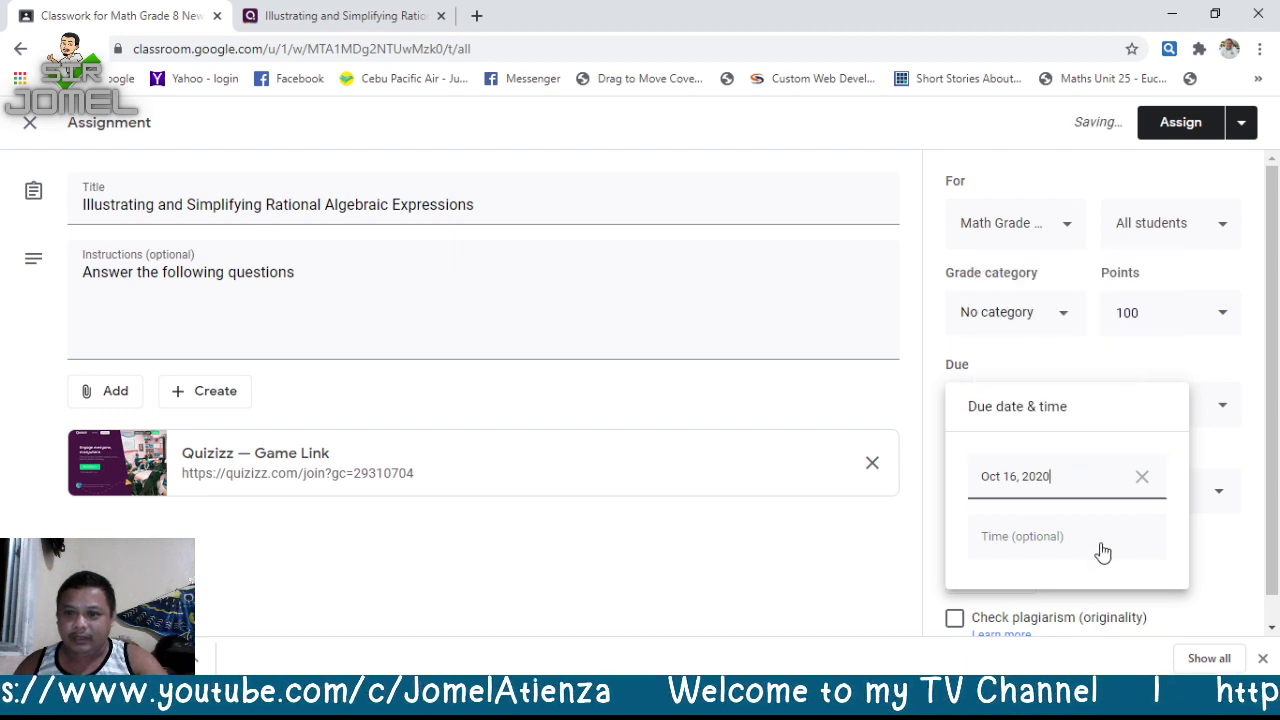
{"action": "left_click", "coordinate": [1027, 541]}
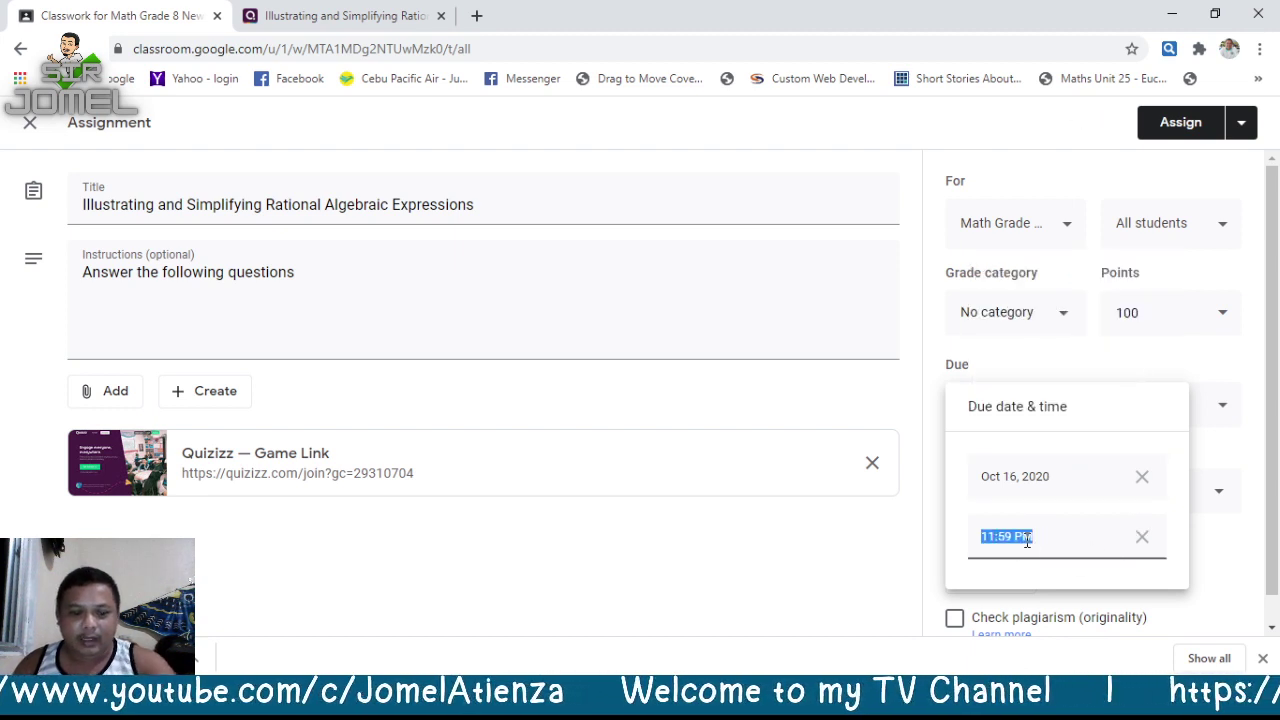
{"action": "type", "text": "5:00PM"}
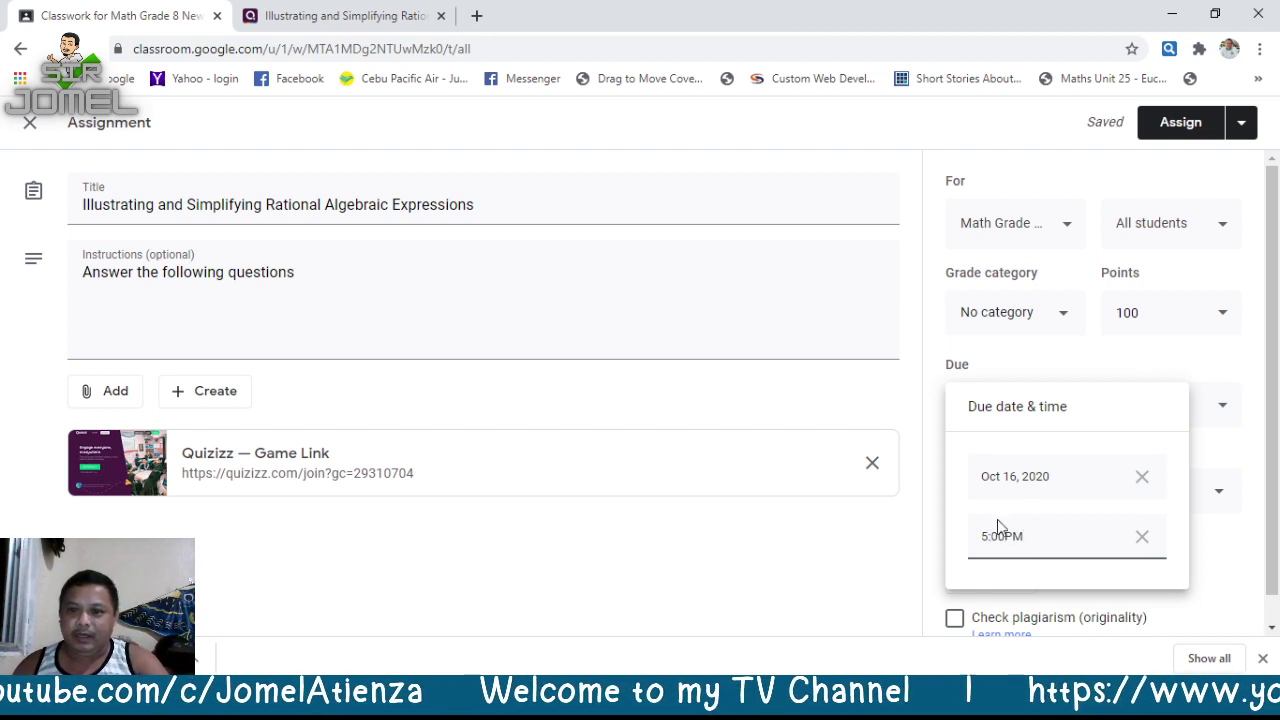
Set the assignment's grade category to Performance Tasks and its points to 10.
{"action": "left_click", "coordinate": [1062, 316]}
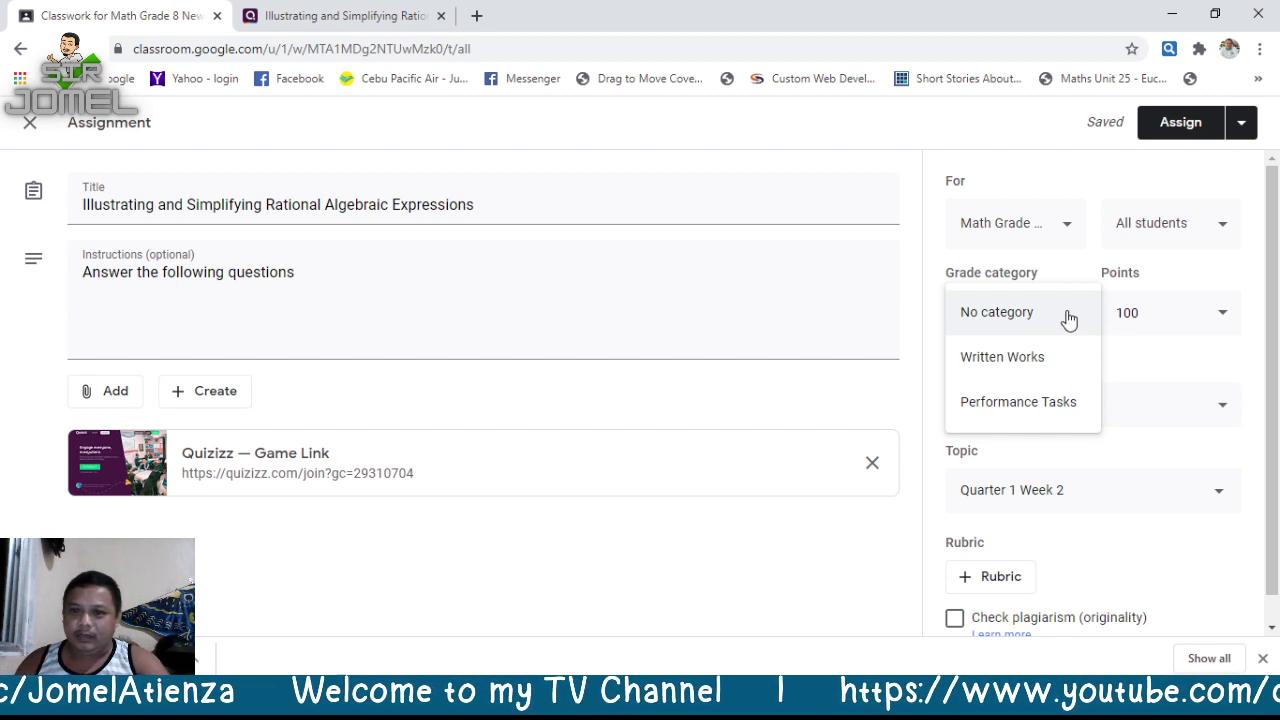
{"action": "left_click", "coordinate": [1063, 405]}
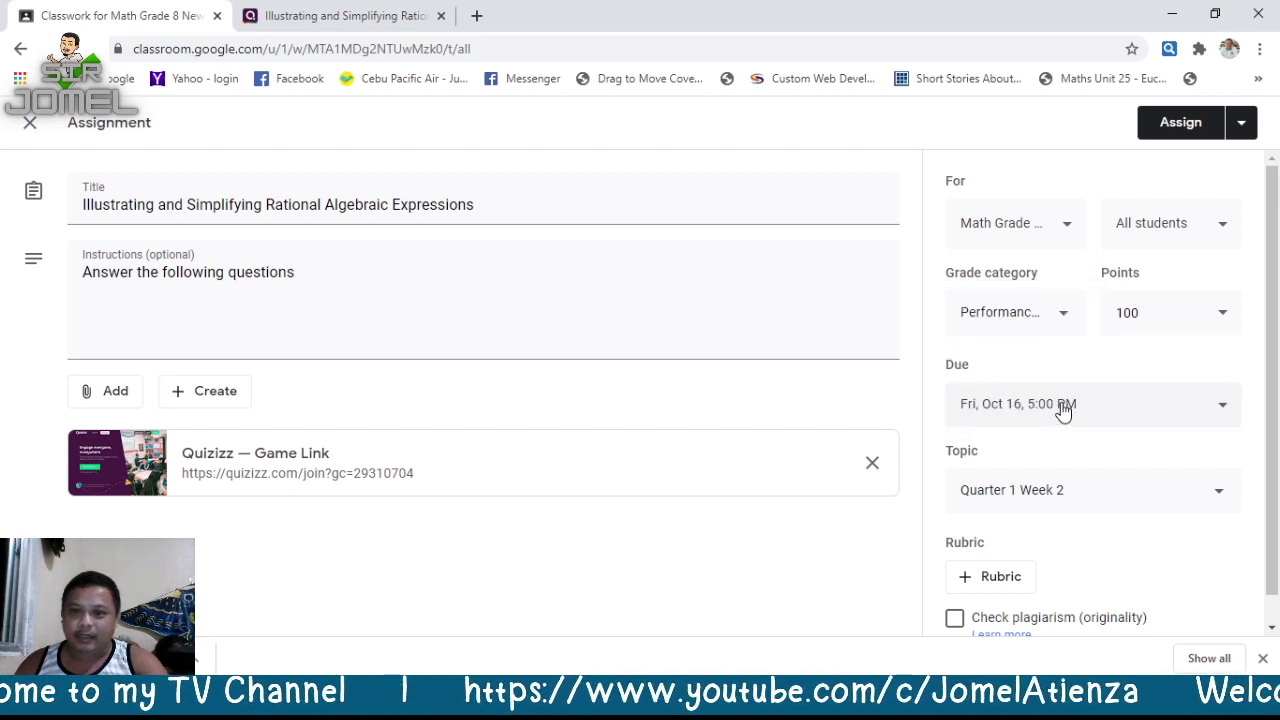
{"action": "left_click", "coordinate": [1158, 313]}
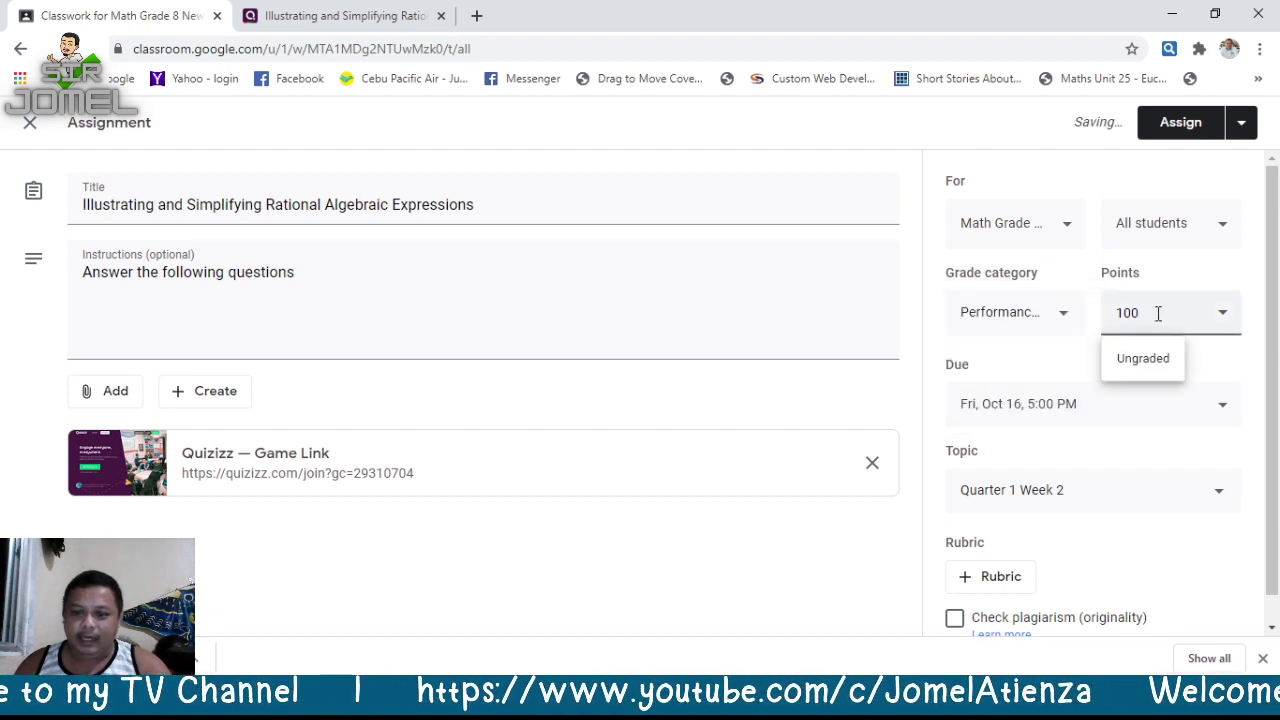
{"action": "key", "text": "BackSpace"}
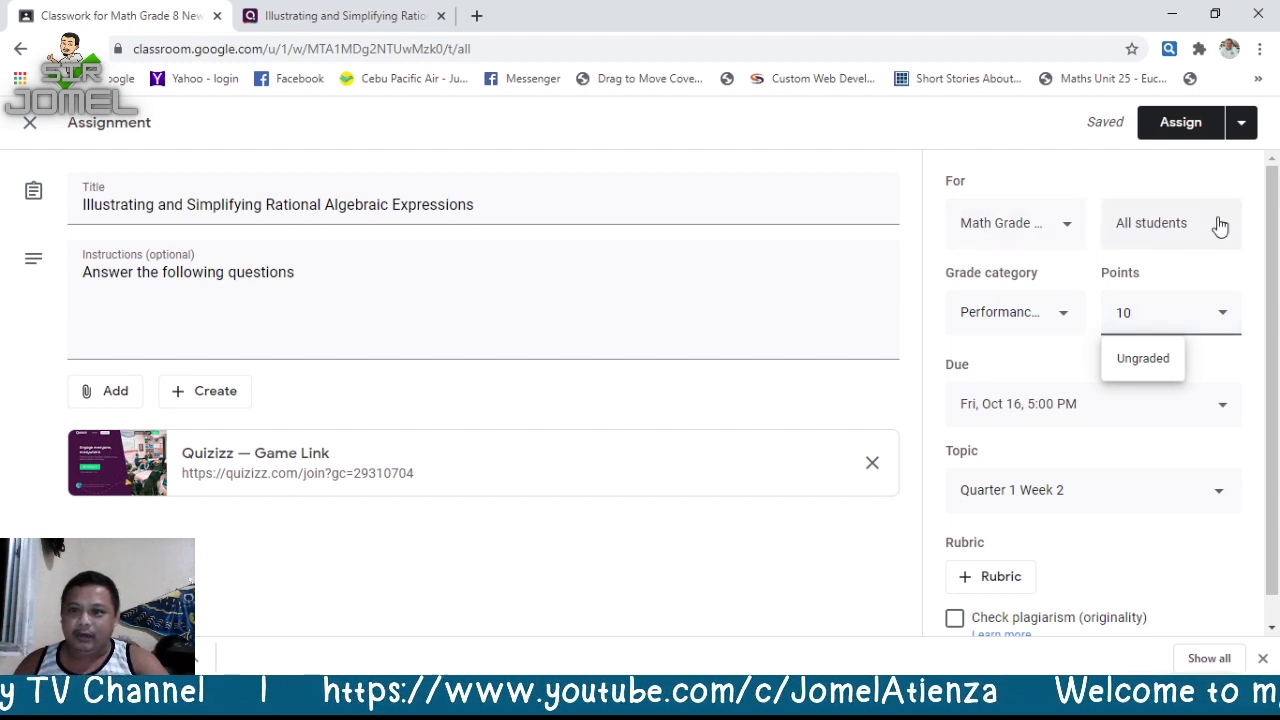
Schedule the assignment for Oct 13, 2020 at 7:00 AM and check its entry under Quarter 1 Week 2 in the classwork list.
{"action": "left_click", "coordinate": [1245, 122]}
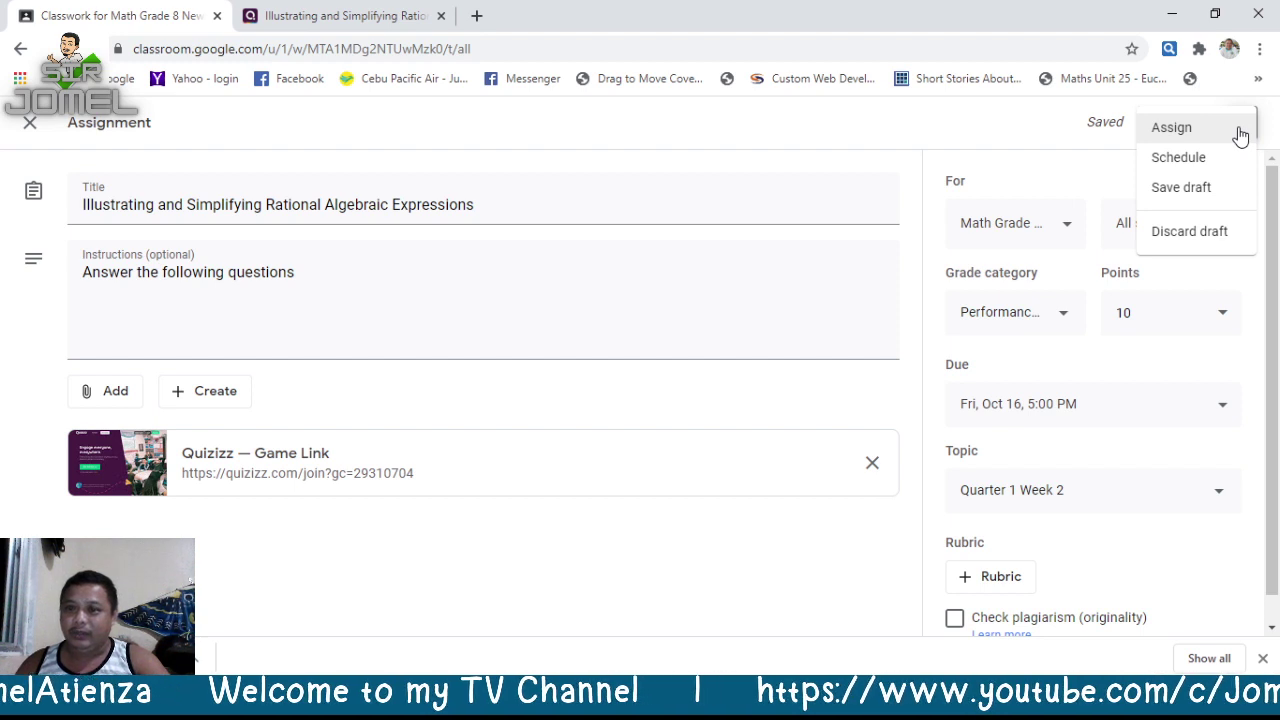
{"action": "left_click", "coordinate": [1185, 163]}
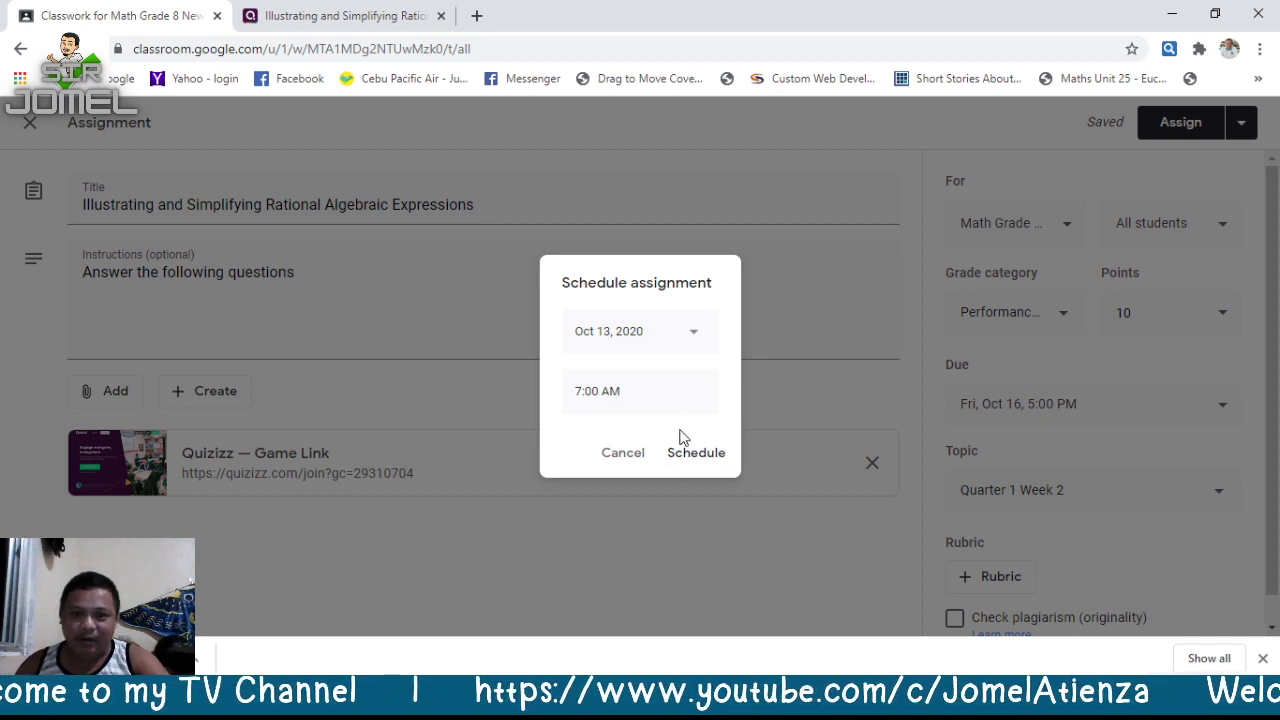
{"action": "left_click", "coordinate": [697, 455]}
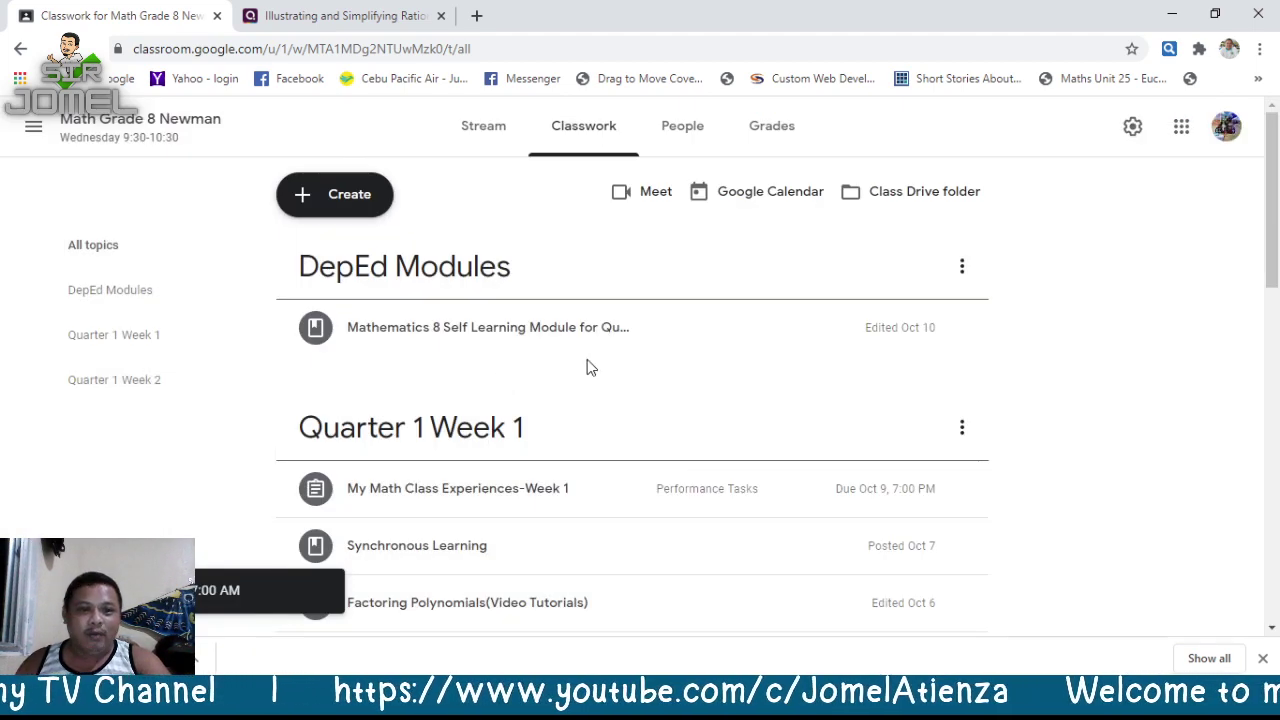
{"action": "scroll", "coordinate": [588, 364], "scroll_direction": "down", "scroll_amount": 10}
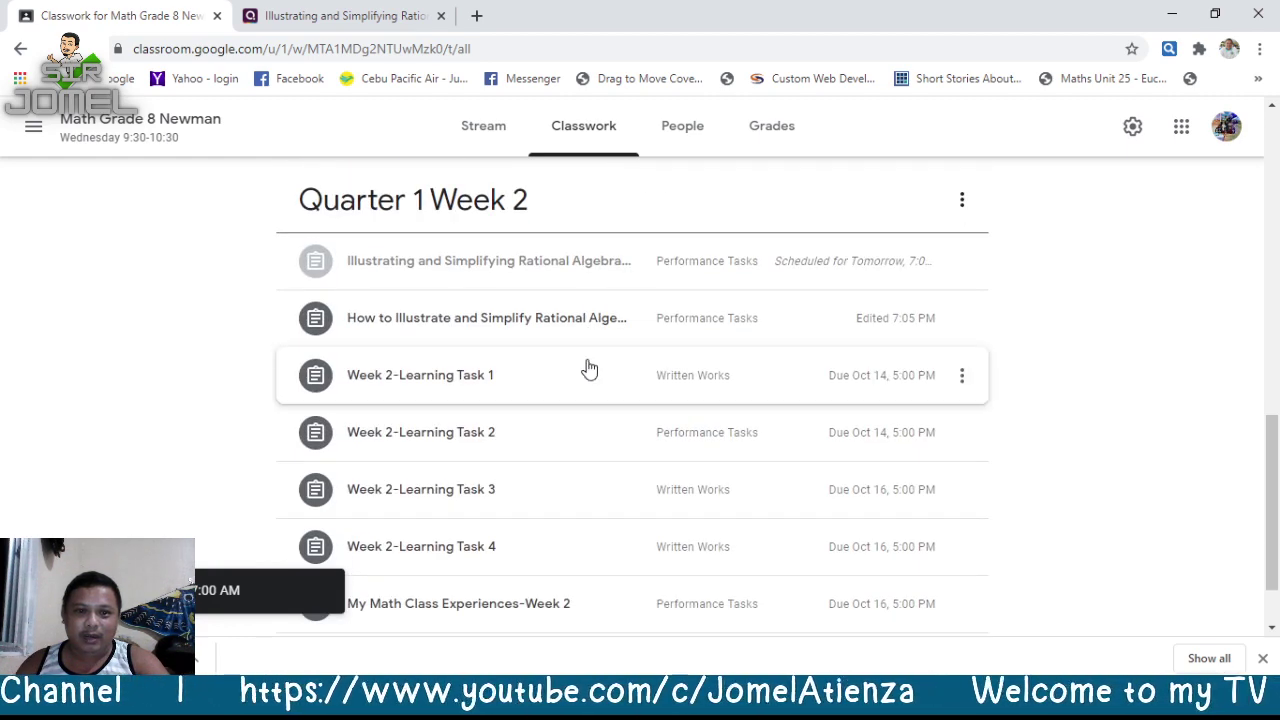
{"action": "scroll", "coordinate": [589, 366], "scroll_direction": "down", "scroll_amount": 1}
{"action": "scroll", "coordinate": [586, 366], "scroll_direction": "up", "scroll_amount": 1}
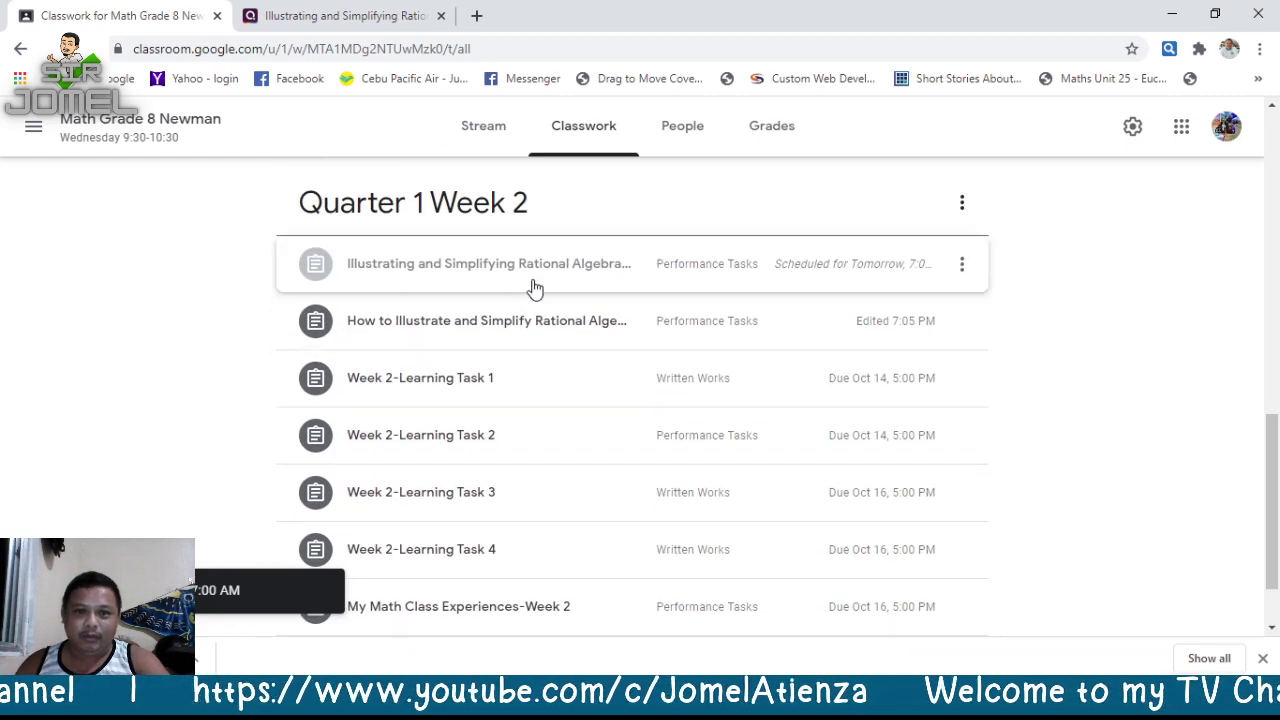